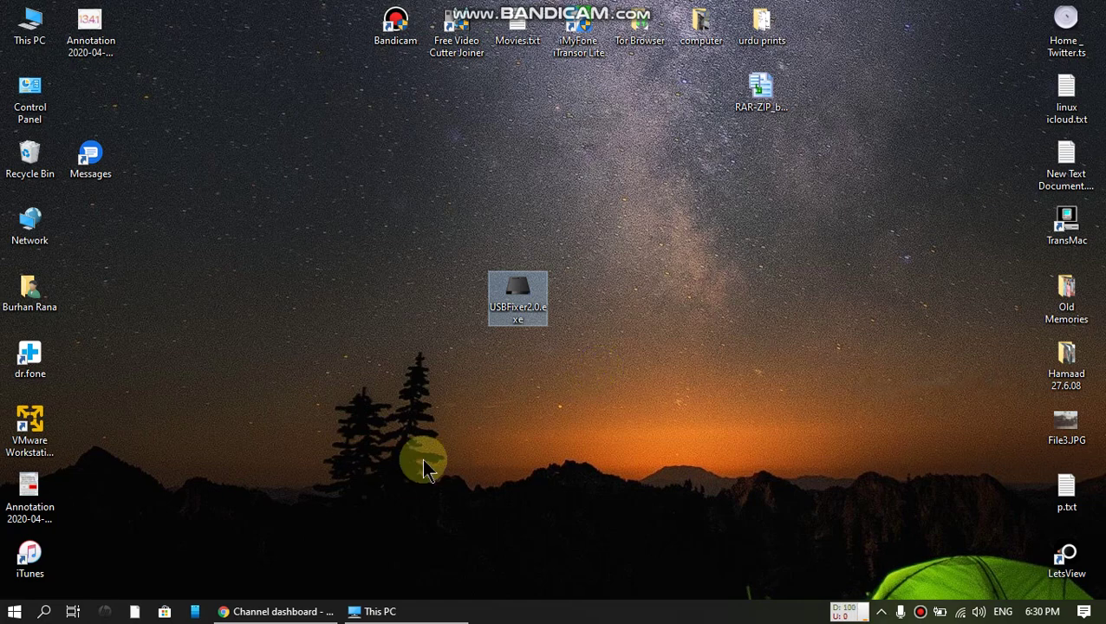
Step: Check in This PC that RA1NUSBBOOT (E:) has only 166 MB free of 196 MB
left_click(424, 609)
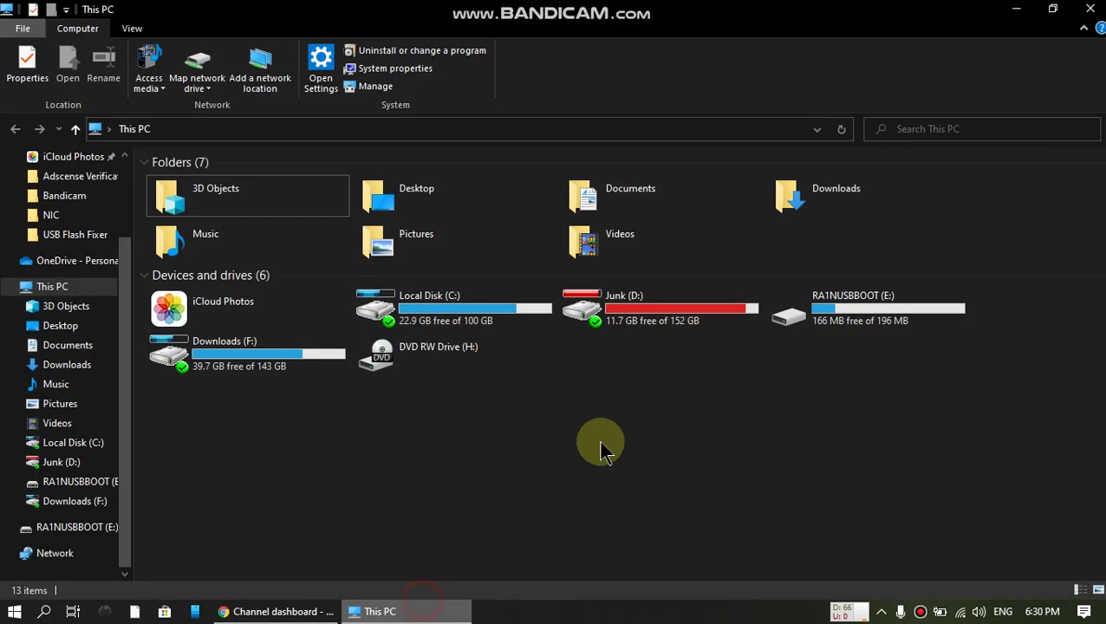
left_click(823, 295)
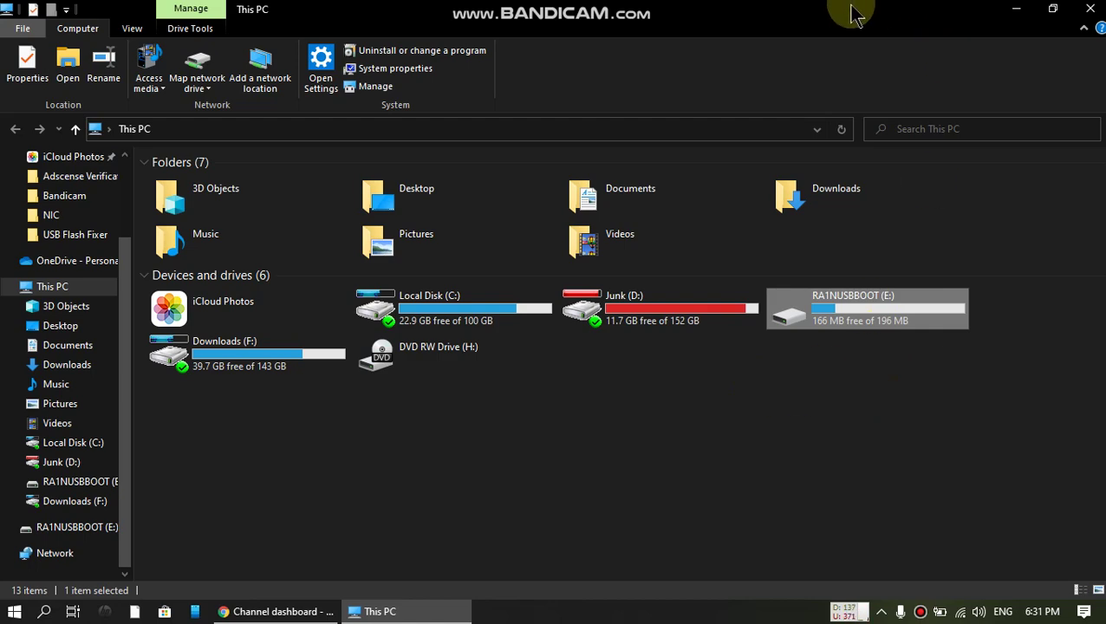
Step: Run USBFixer2.0.exe from the desktop as administrator and nudge its window up and left
left_click(1014, 10)
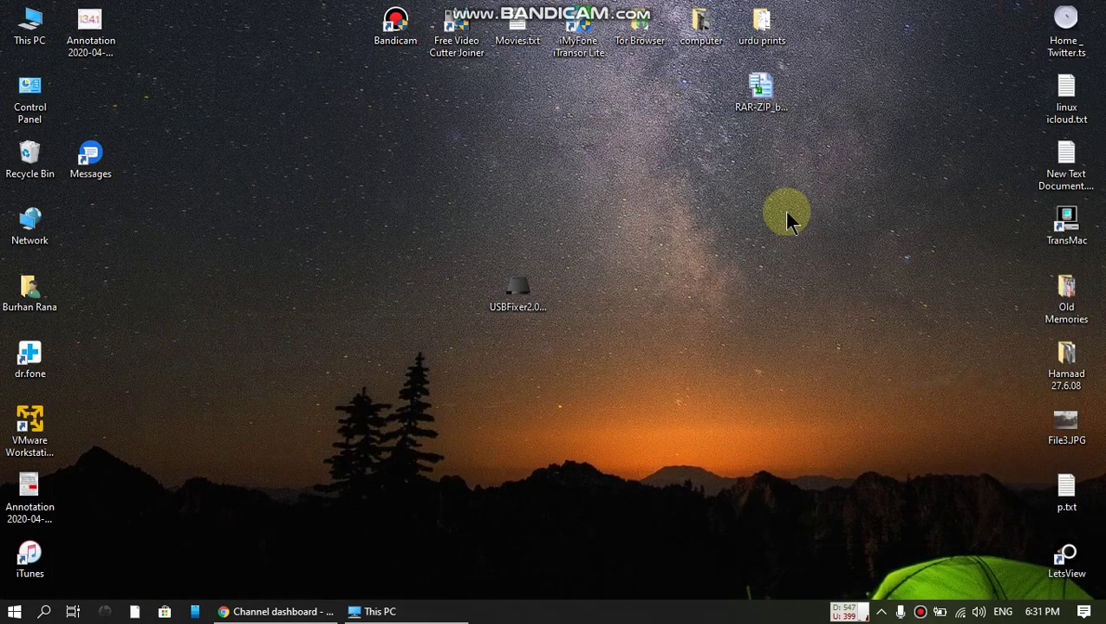
right_click(525, 286)
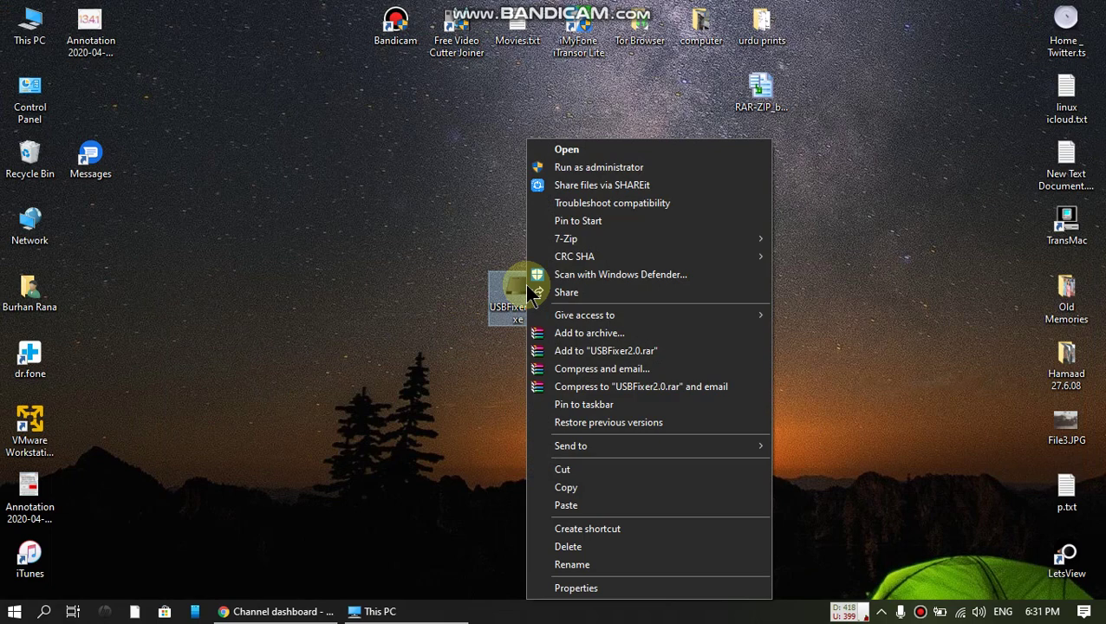
left_click(589, 167)
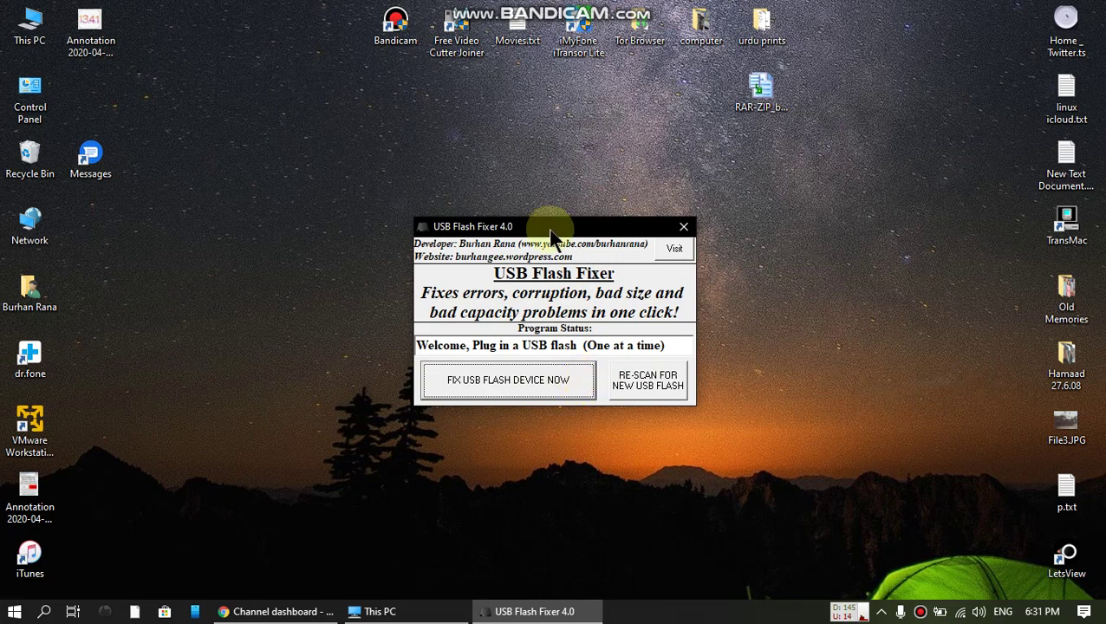
left_click_drag(551, 237, 522, 210)
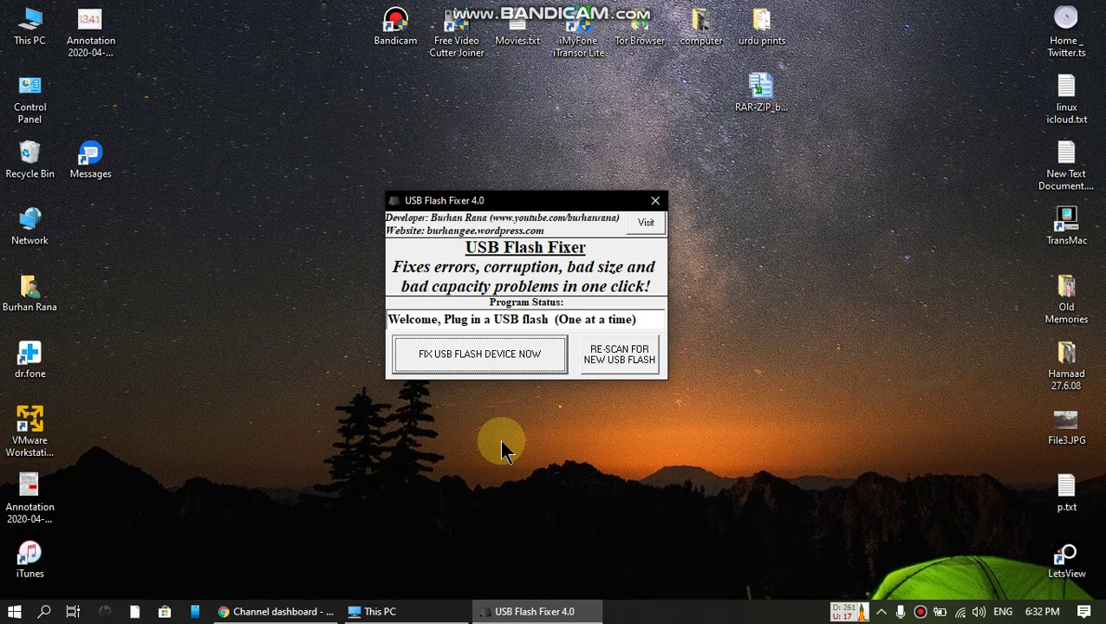
Step: Start fixing the USB flash device and shrink This PC to uncover the format warning
left_click(480, 353)
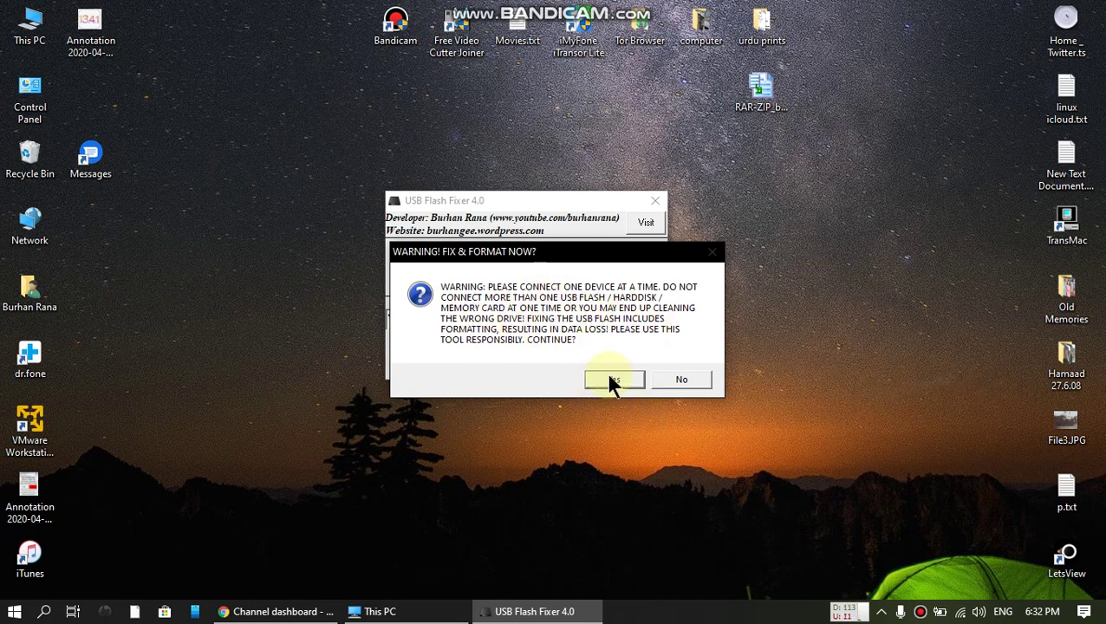
left_click(380, 610)
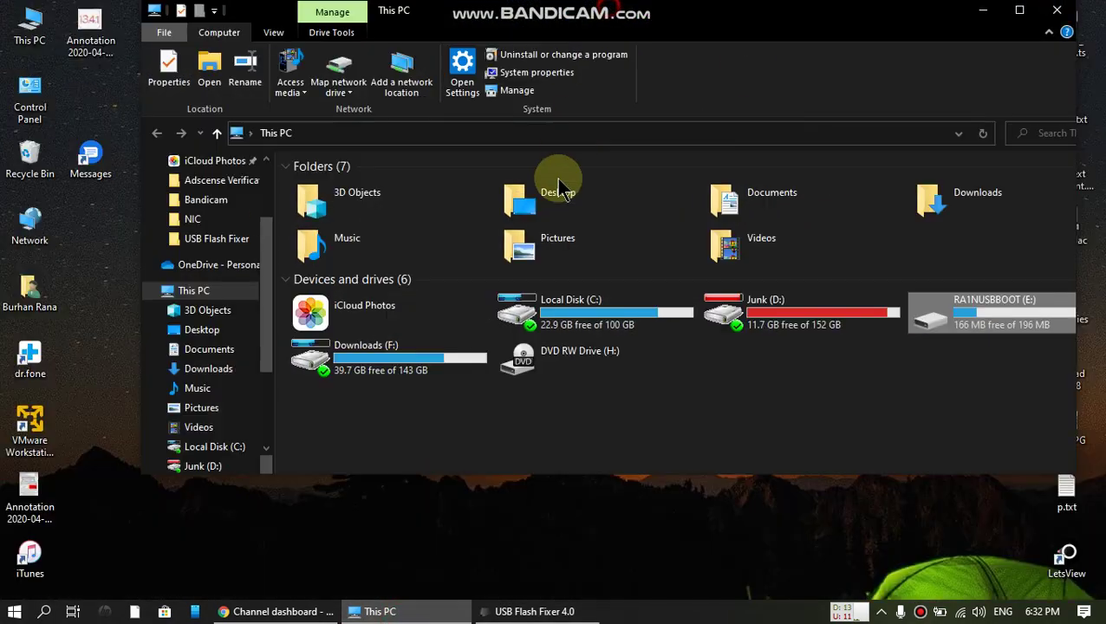
mouse_move(589, 8)
left_mouse_down()
mouse_move(346, 160)
mouse_move(310, 117)
left_mouse_up()
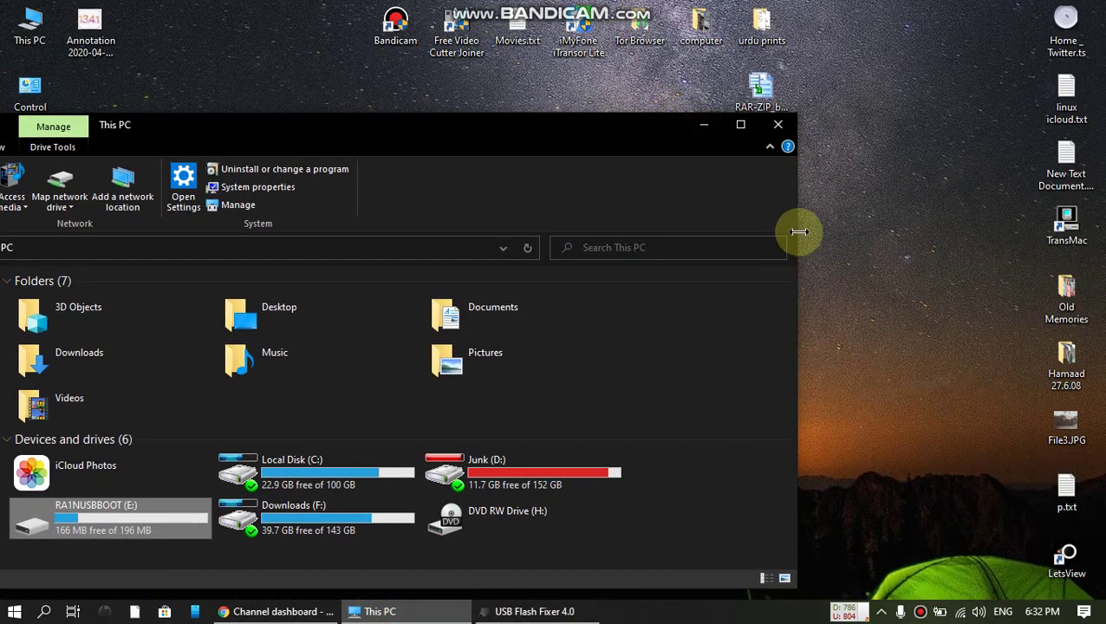
mouse_move(795, 231)
left_mouse_down()
mouse_move(452, 240)
mouse_move(488, 240)
left_mouse_up()
mouse_move(328, 130)
left_mouse_down()
mouse_move(345, 44)
mouse_move(374, 68)
left_mouse_up()
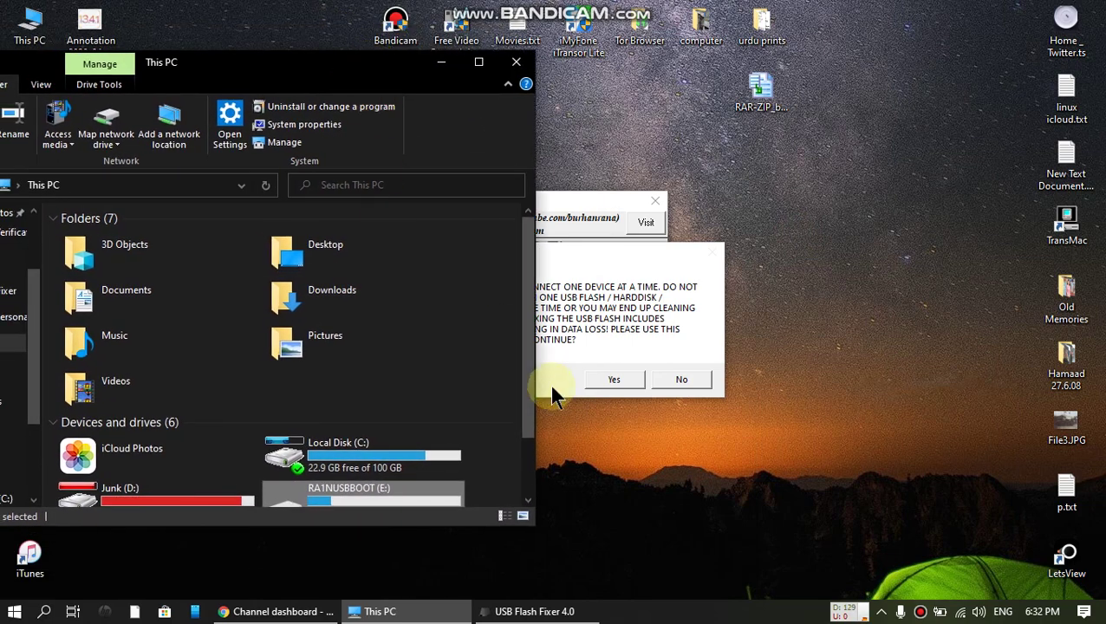
scroll(486, 424, "down", 1)
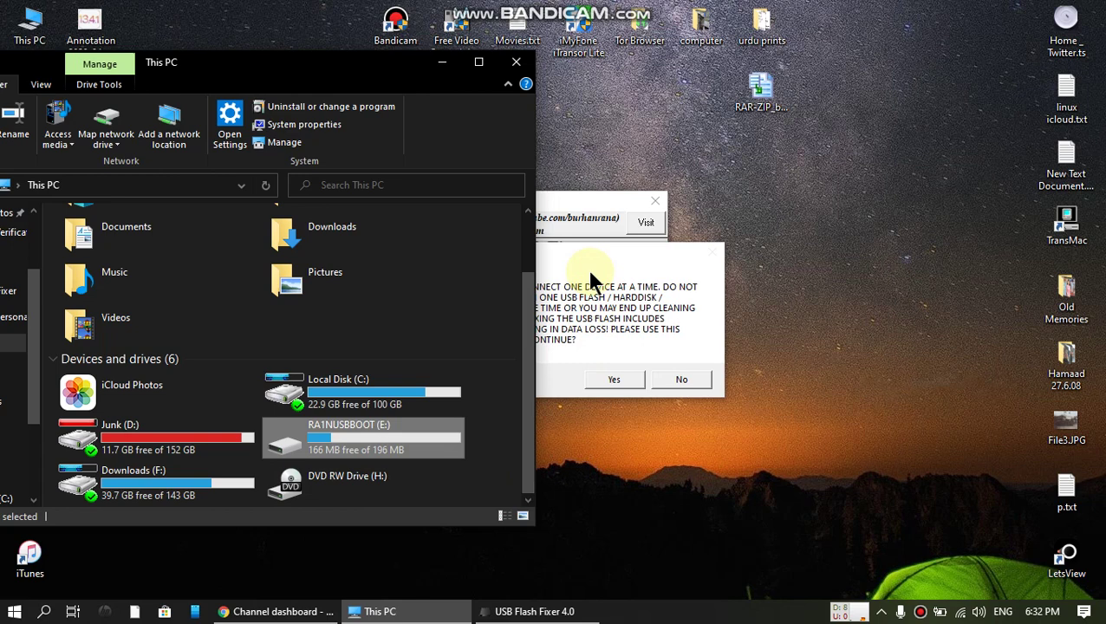
Step: Confirm the FIX & FORMAT warning with Yes so the flash drive is formatted
left_click(637, 259)
left_click_drag(636, 258, 869, 254)
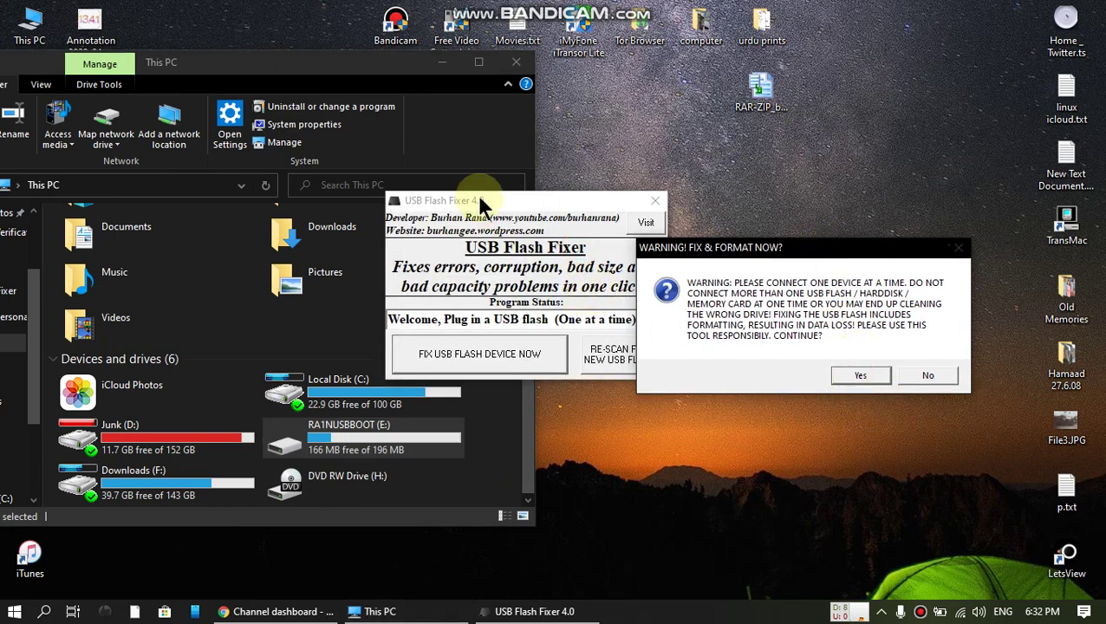
left_click(853, 378)
left_click_drag(496, 205, 758, 203)
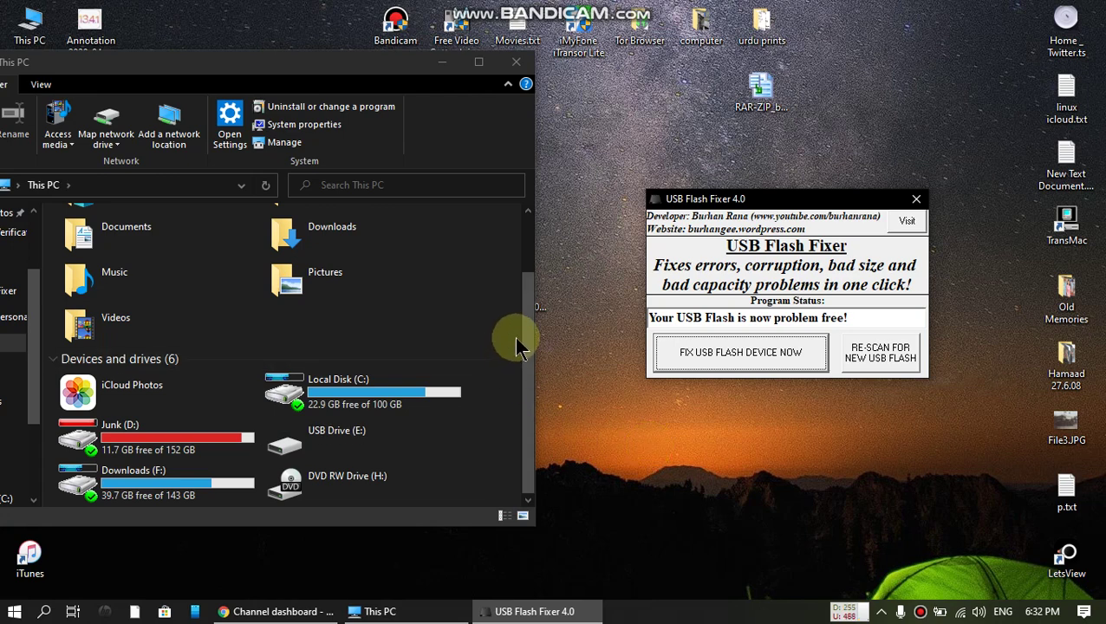
Step: Verify USB Drive (E:) shows 1.88 GB free and is empty, then return to This PC
left_click_drag(421, 61, 611, 44)
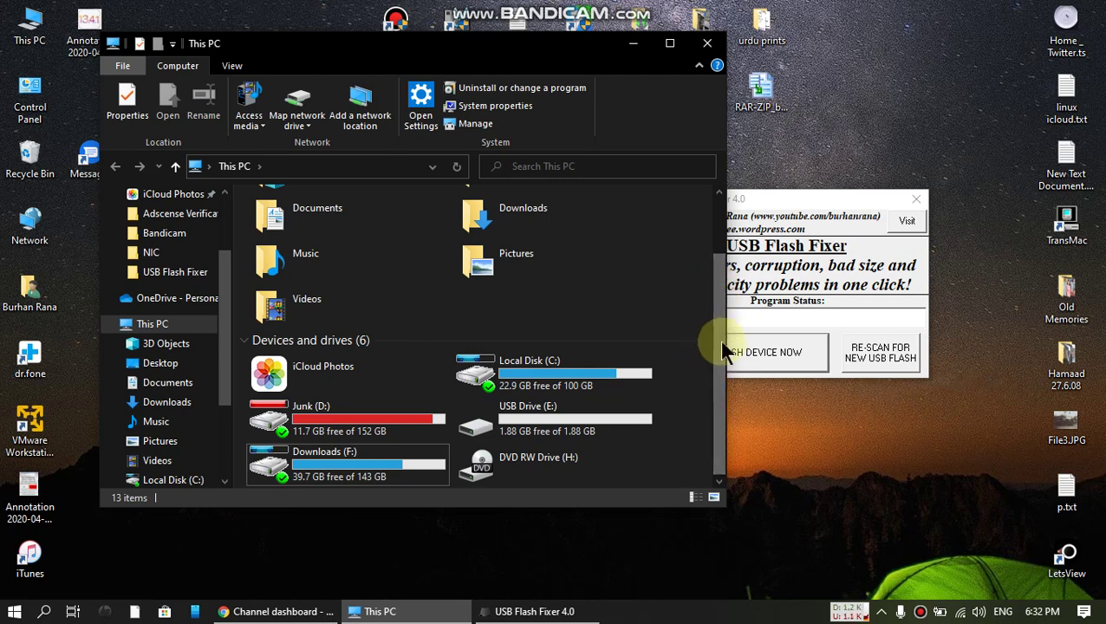
left_click(549, 422)
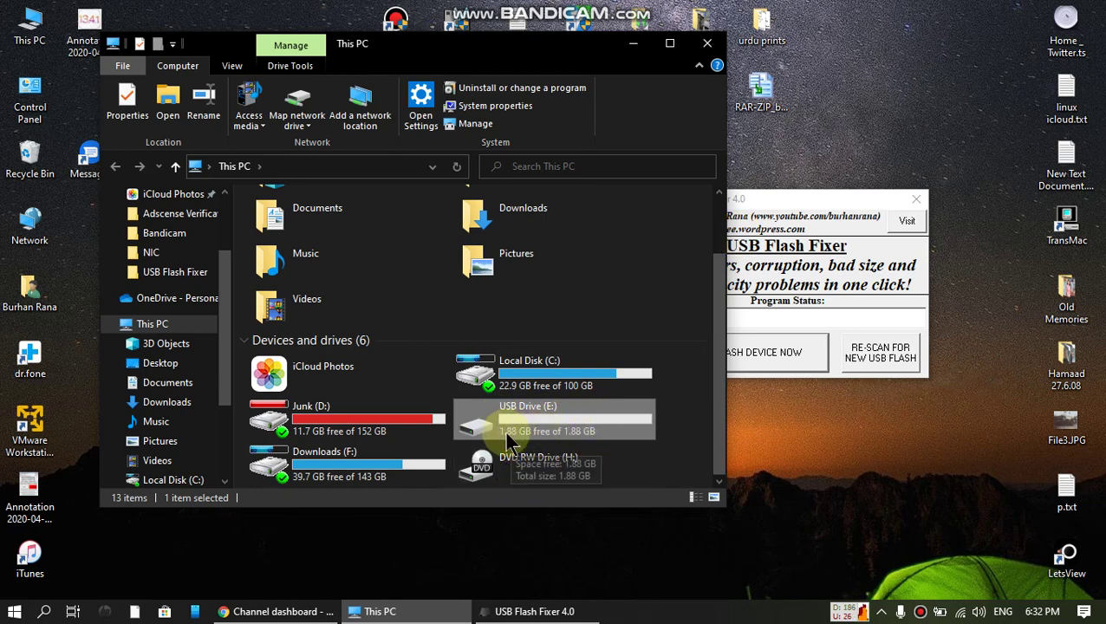
mouse_move(555, 420)
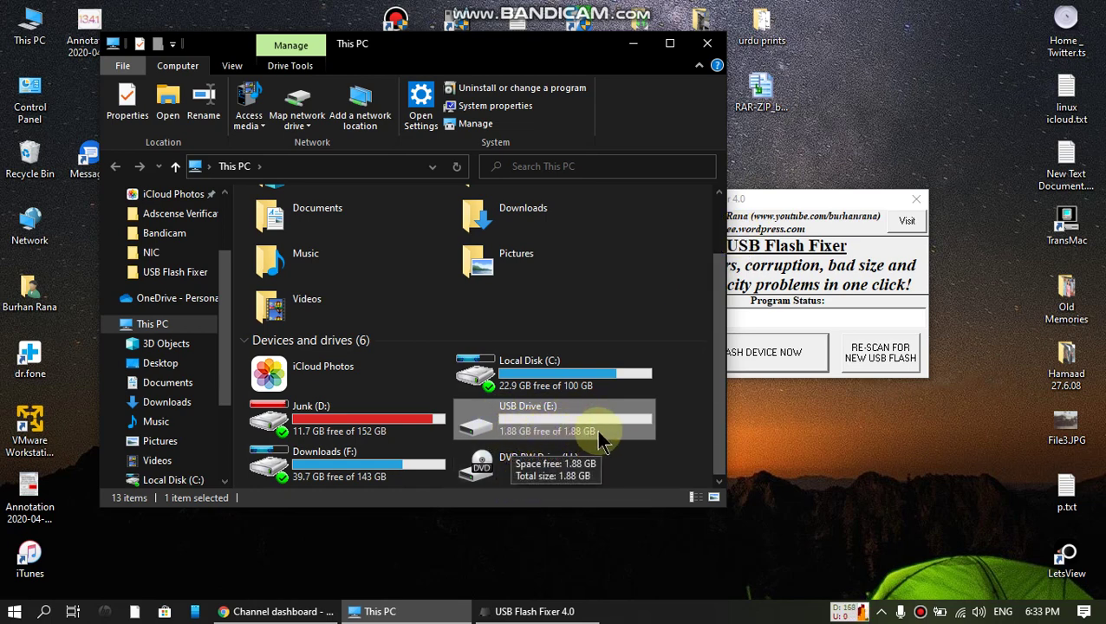
double_click(541, 434)
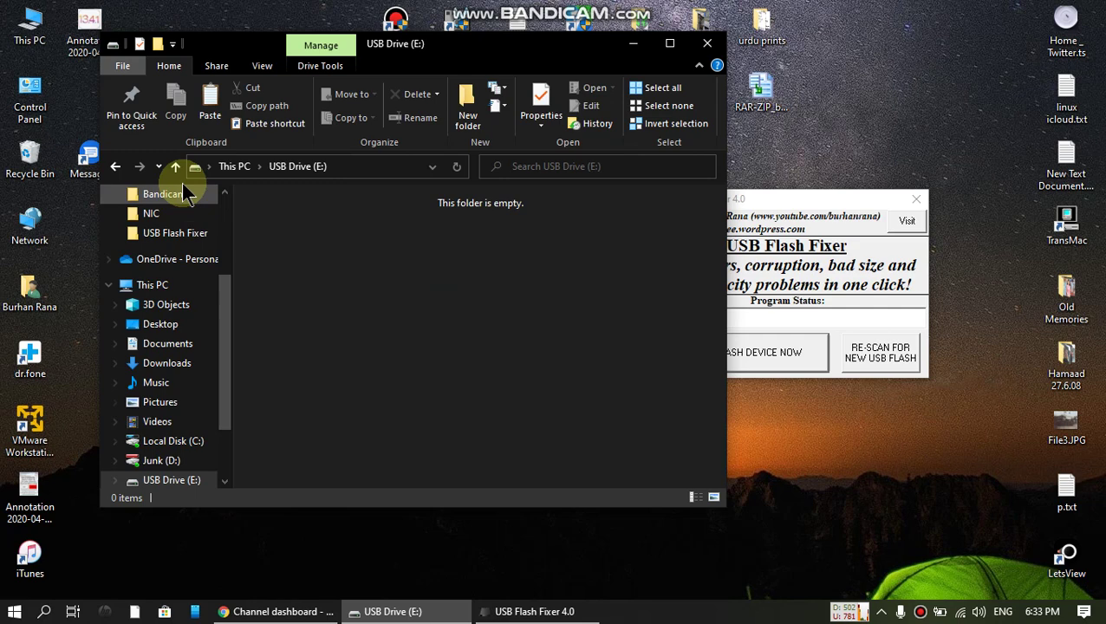
left_click(233, 173)
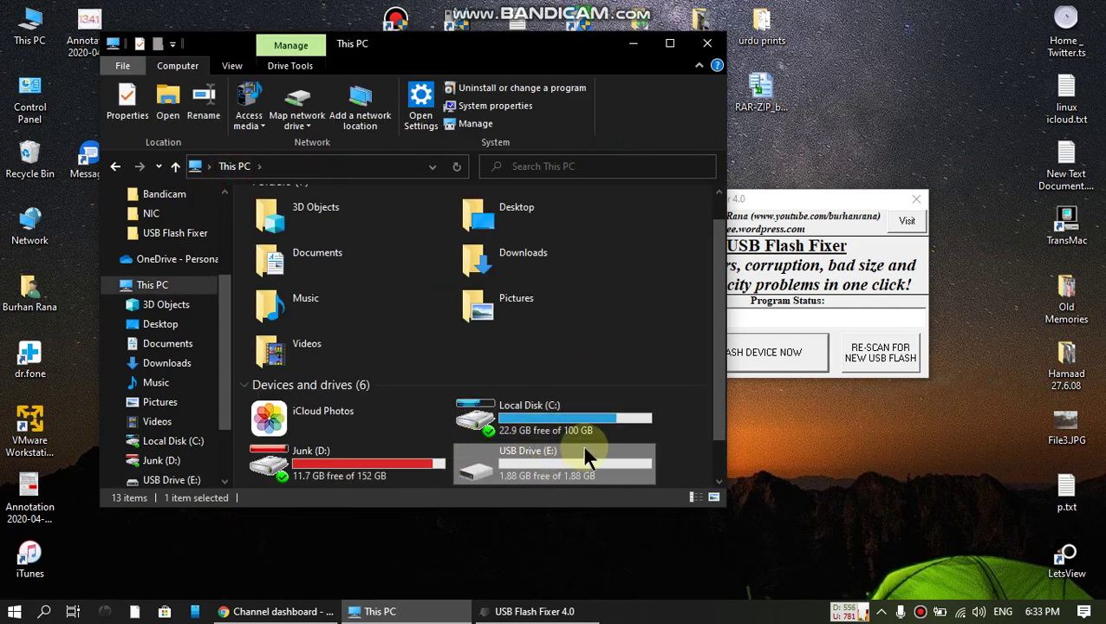
scroll(720, 329, "down", 1)
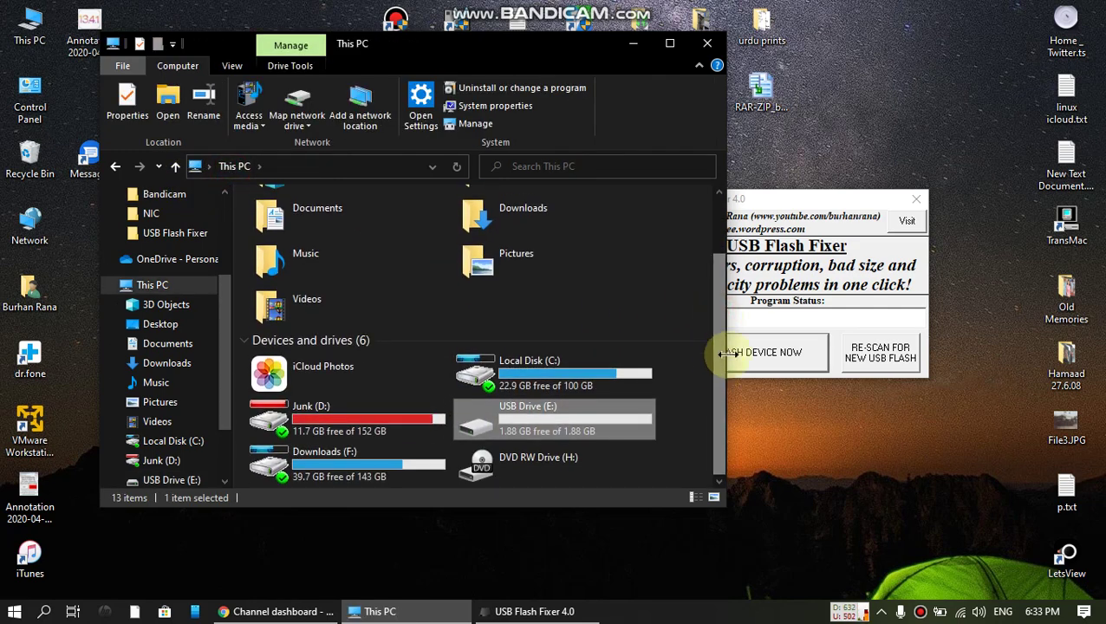
left_click(812, 197)
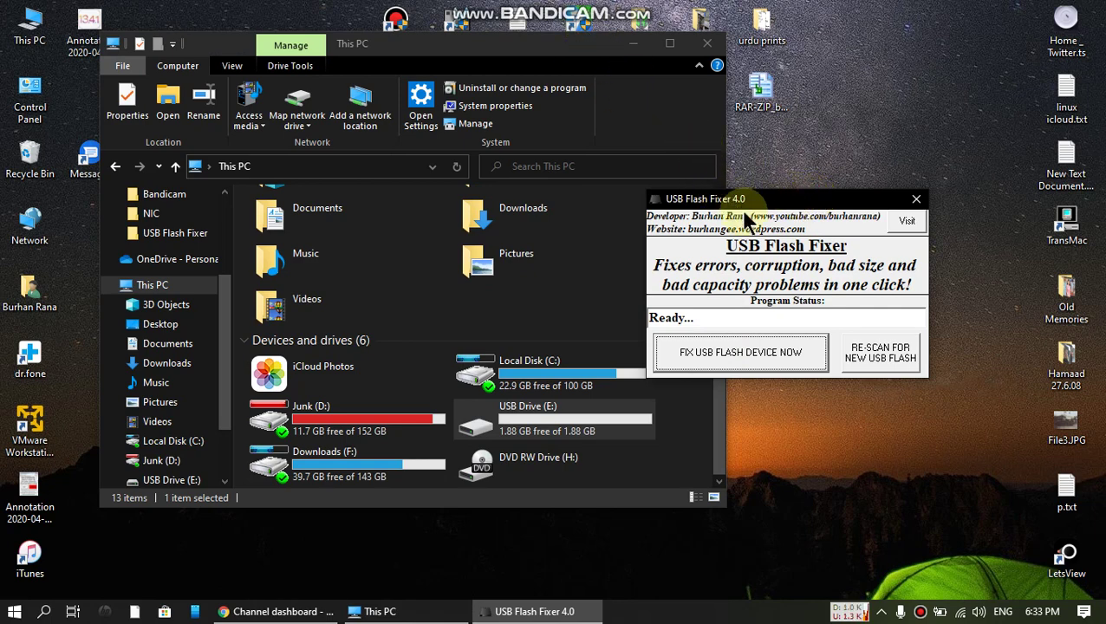
left_click_drag(694, 204, 475, 215)
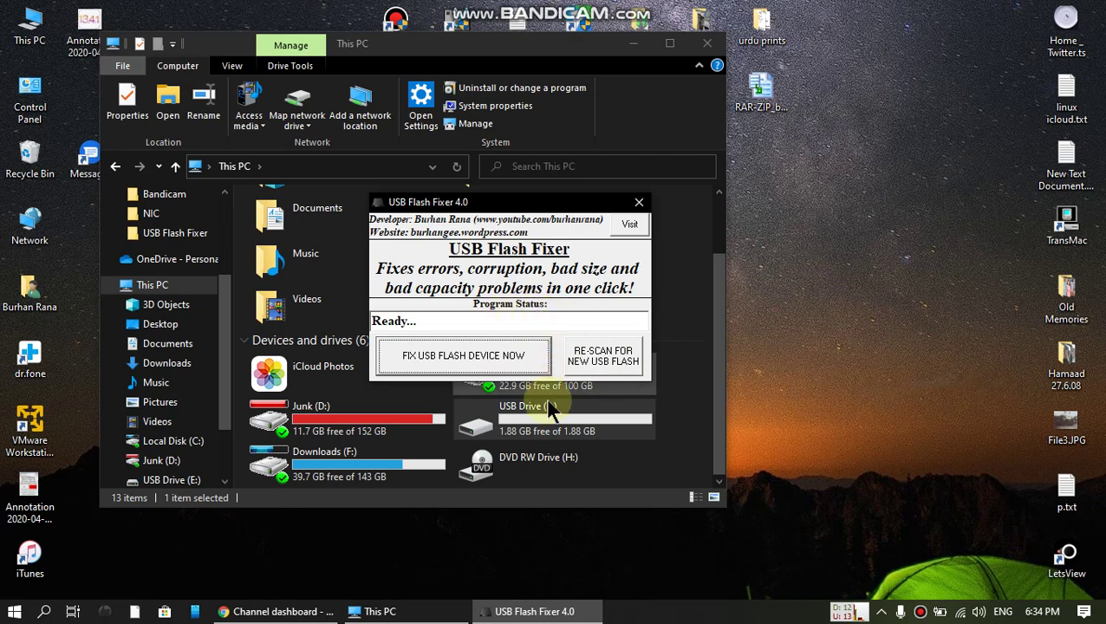
Step: Rescan for a newly connected USB flash drive
left_click(598, 351)
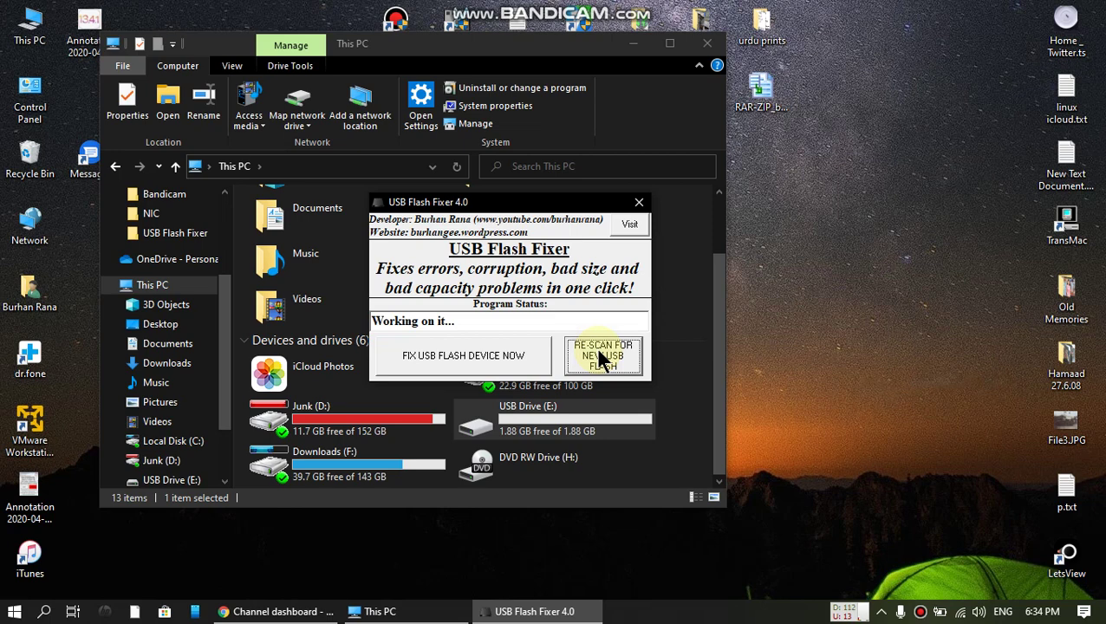